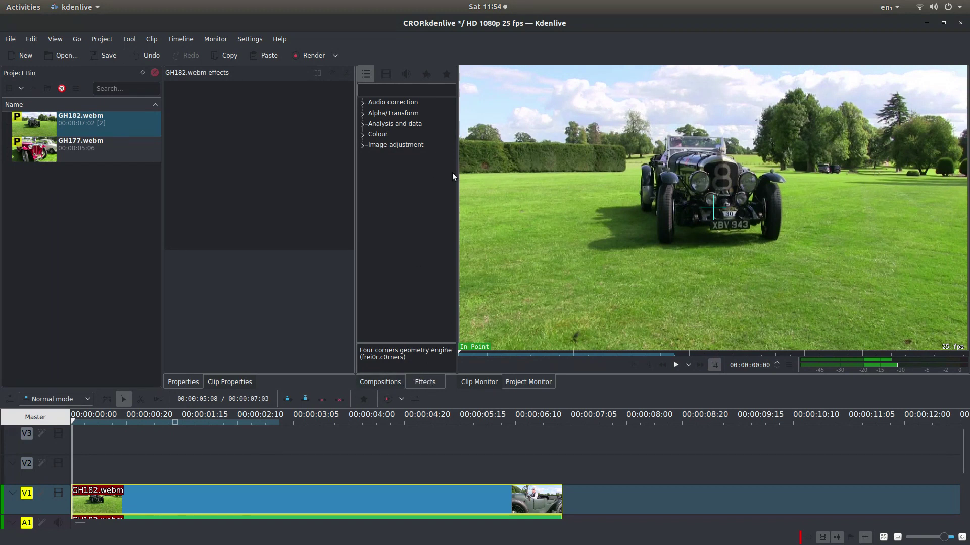
- Apply the Position and Zoom video effect from Alpha/Transform to the GH182.webm clip
click(412, 102)
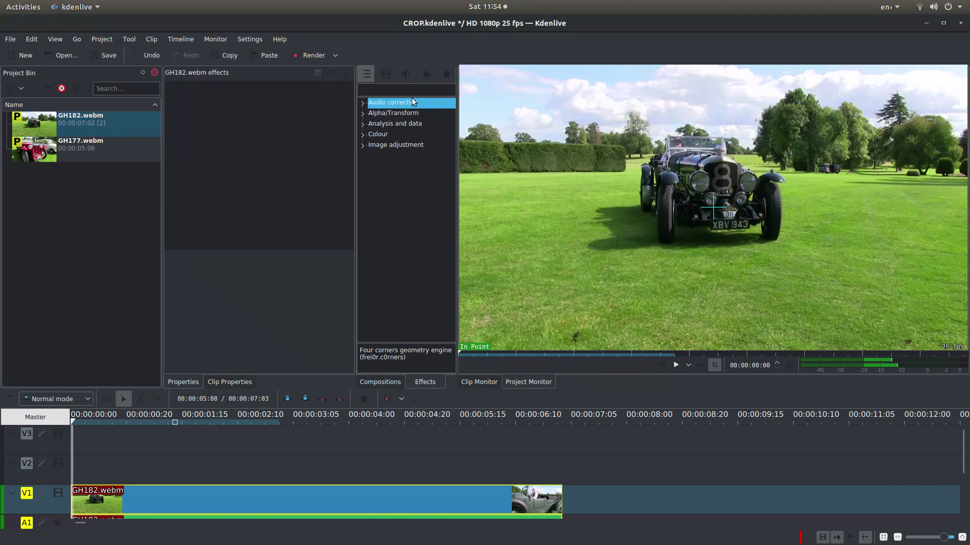
click(362, 113)
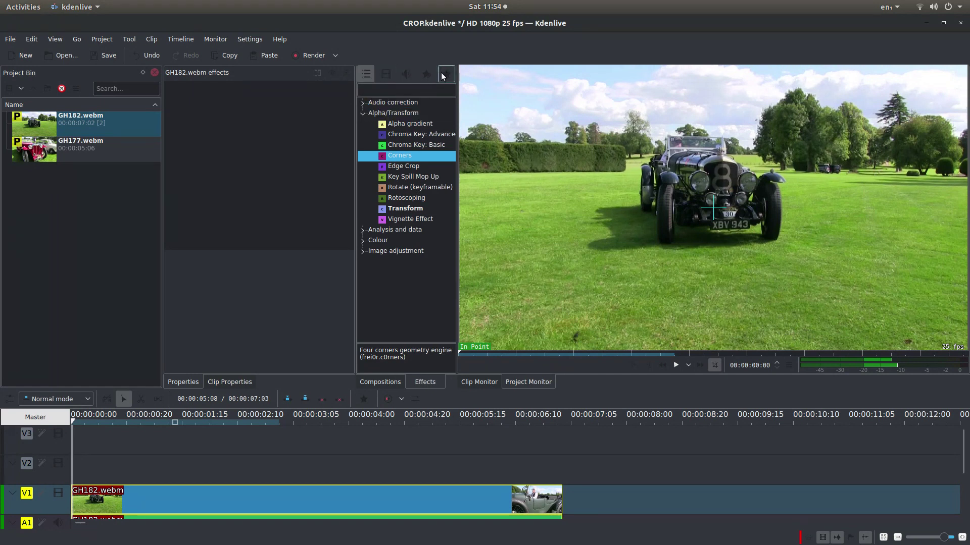
click(387, 73)
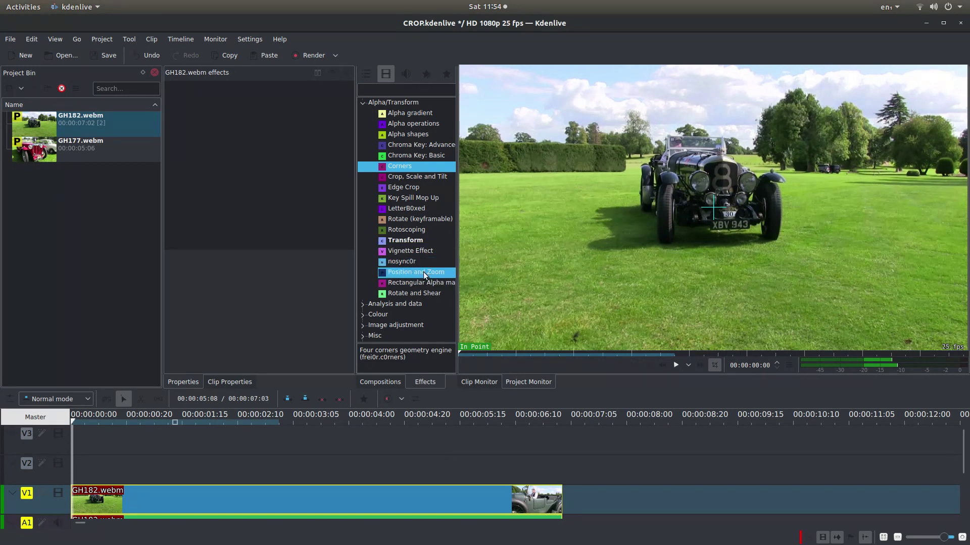
drag(423, 272, 117, 503)
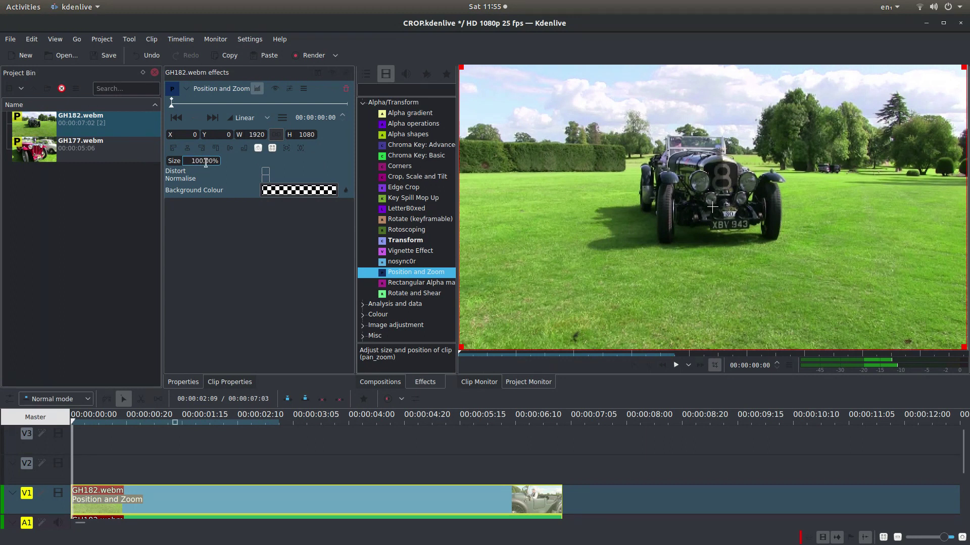
- Zoom the Bentley clip to 122.96% size and shift it to X -202, Y -44
scroll(206, 162, up, 15)
scroll(205, 163, down, 10)
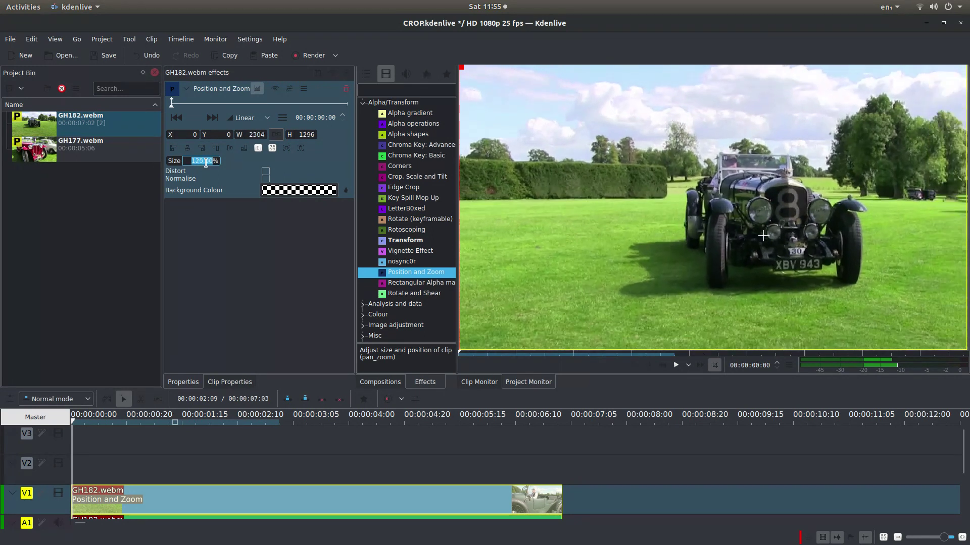
scroll(206, 163, up, 10)
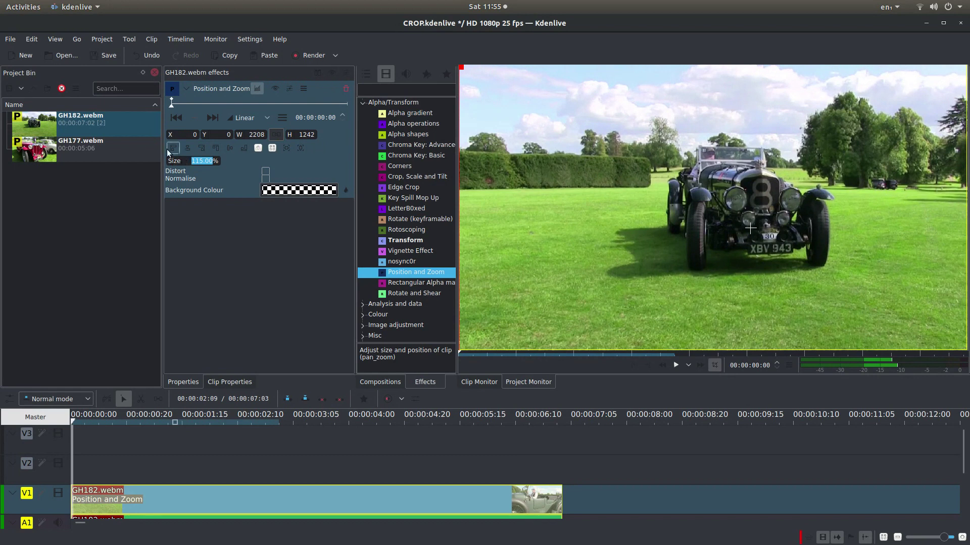
drag(173, 164, 174, 165)
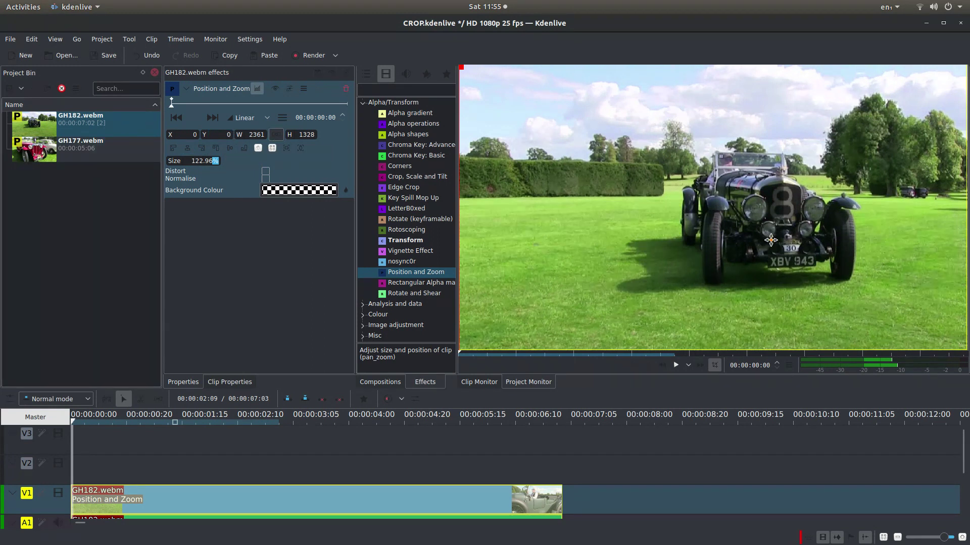
drag(770, 240, 717, 228)
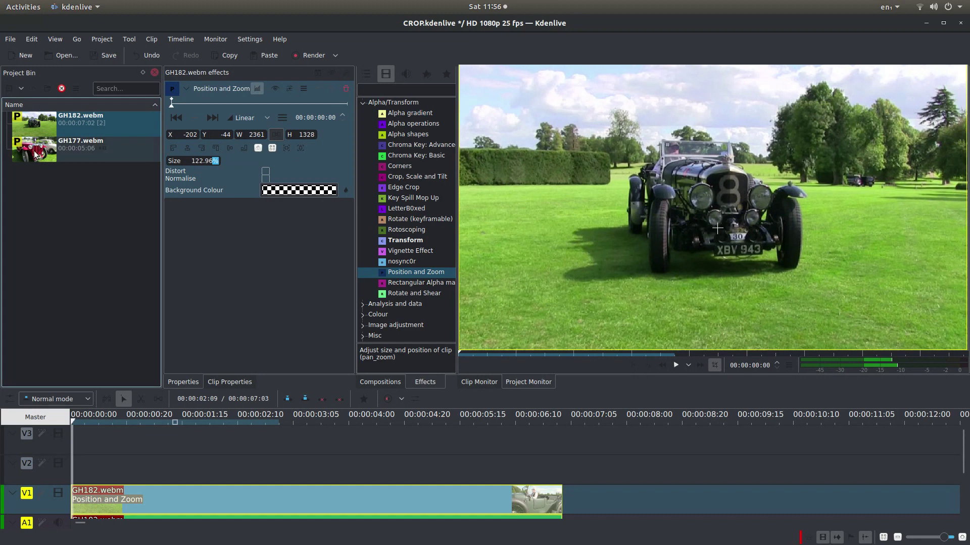
- Place GH177.webm on track V2 and trim the V1 Bentley clip to end with it
drag(35, 152, 176, 470)
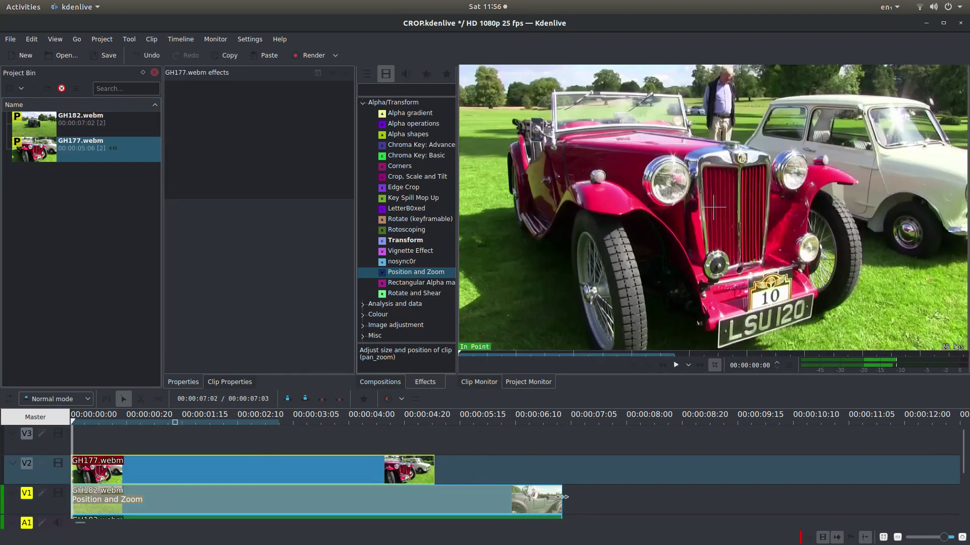
drag(560, 498, 434, 499)
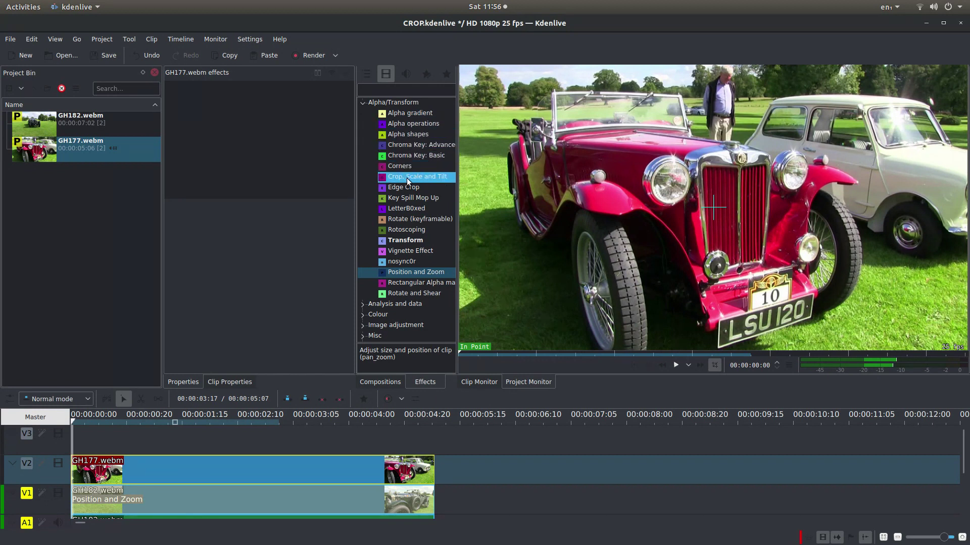
- Apply Crop, Scale and Tilt to the GH177 clip and set Crop left to 178
drag(428, 178, 103, 472)
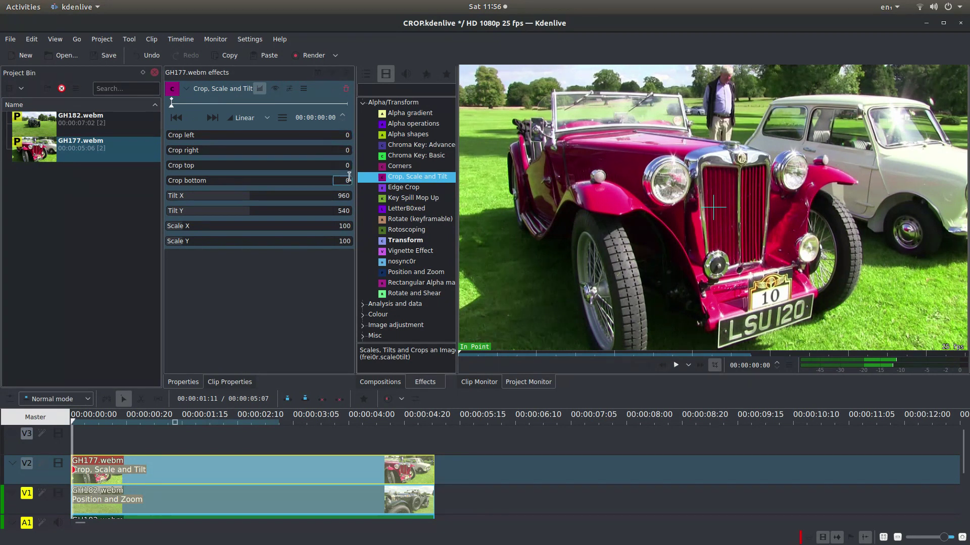
click(172, 143)
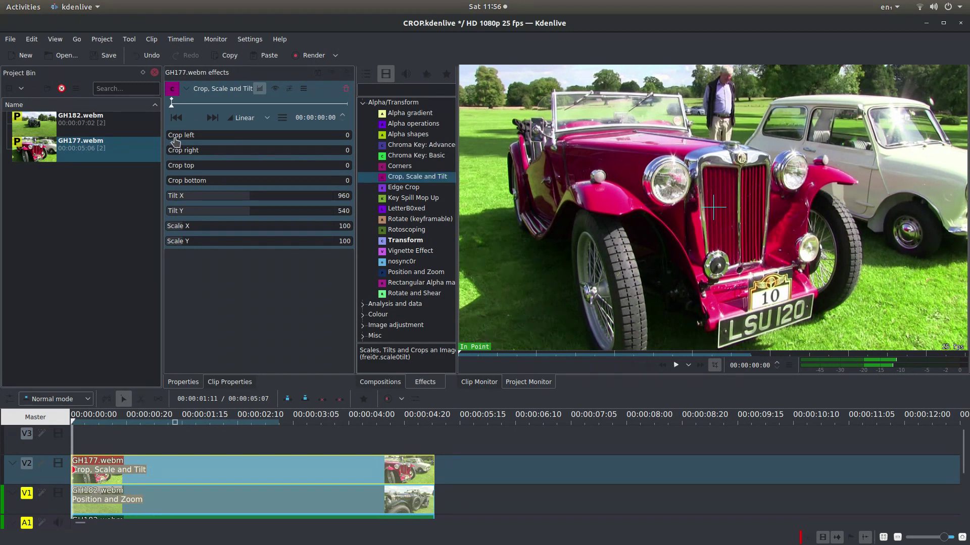
drag(175, 140, 184, 137)
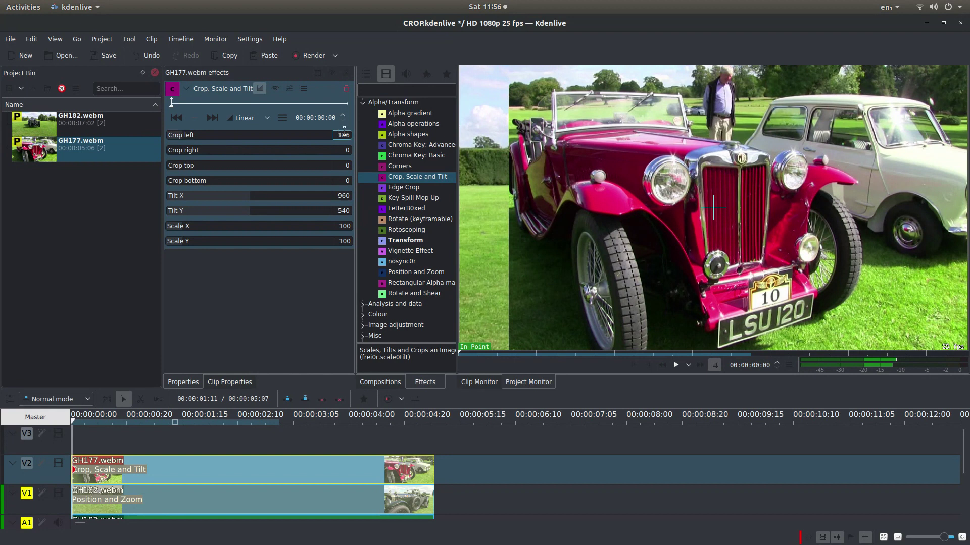
- Set Crop right to 396 on the red car clip
scroll(349, 135, down, 2)
scroll(349, 134, down, 4)
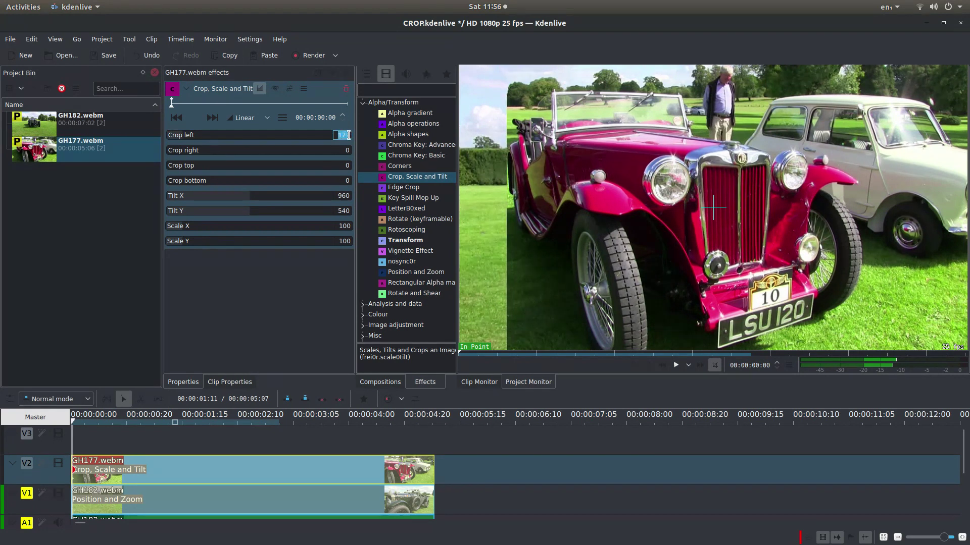
scroll(348, 135, up, 4)
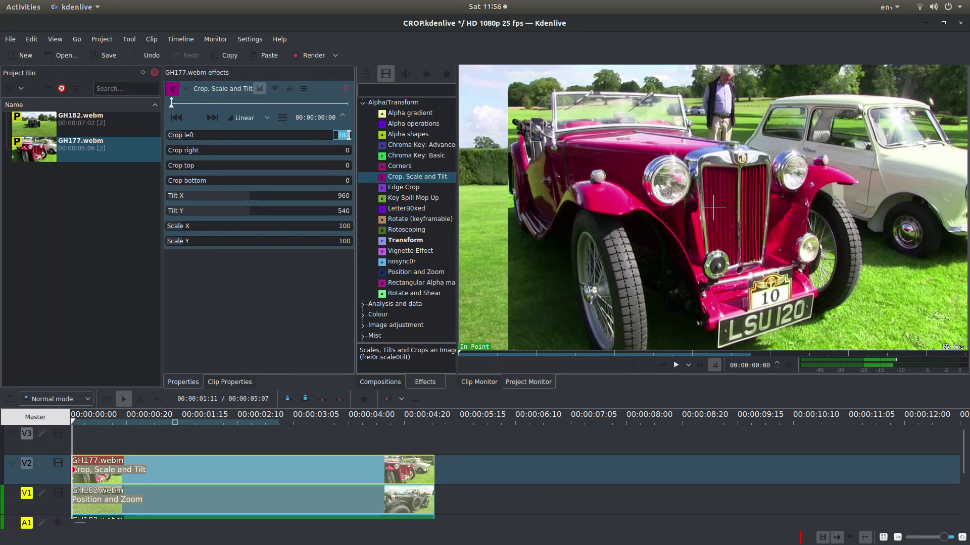
scroll(349, 135, down, 3)
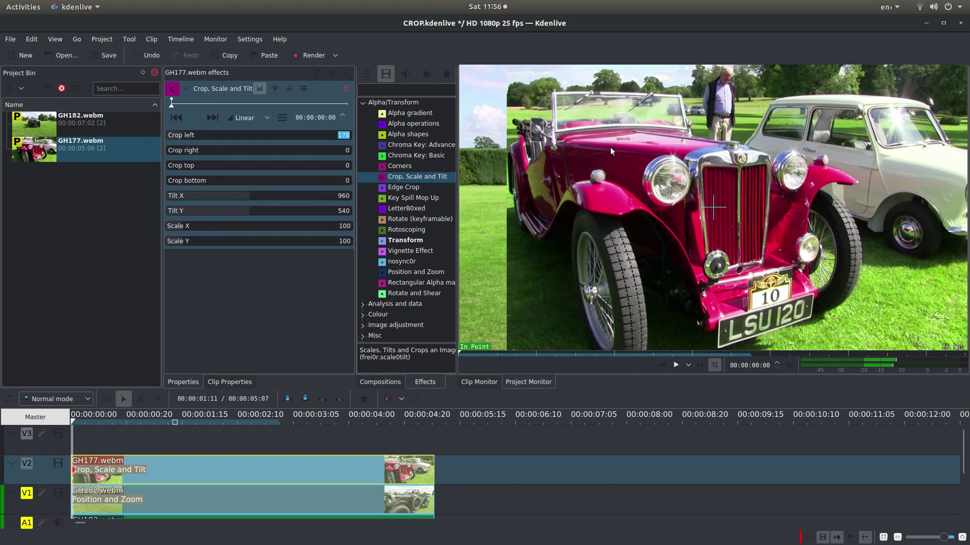
drag(183, 154, 201, 154)
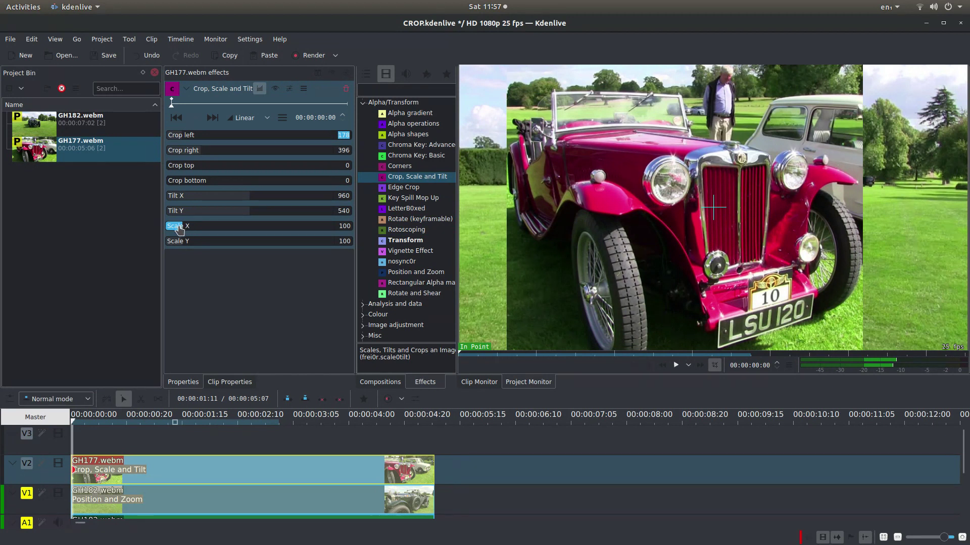
- Set both Scale X and Scale Y of the red car clip to 55
scroll(177, 230, down, 20)
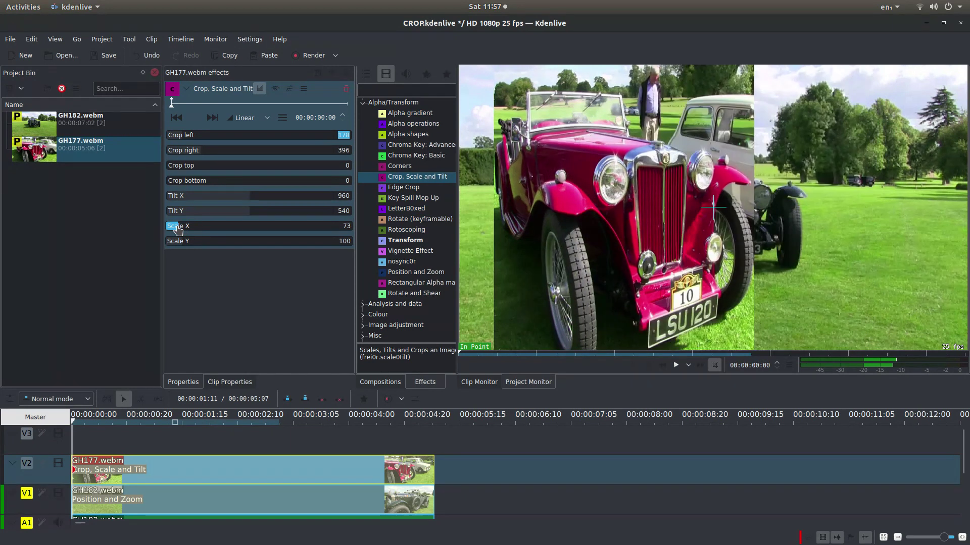
scroll(177, 230, down, 9)
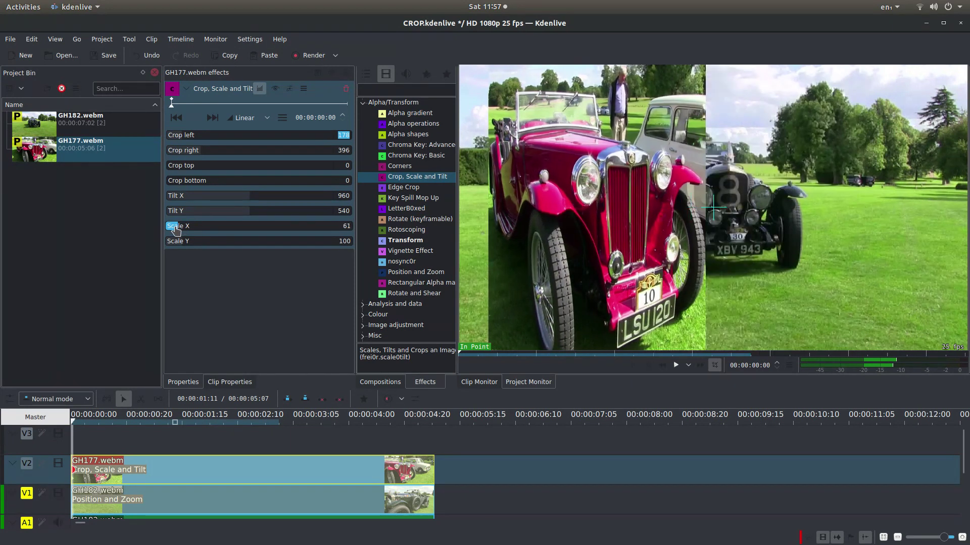
scroll(176, 230, down, 3)
scroll(175, 231, down, 3)
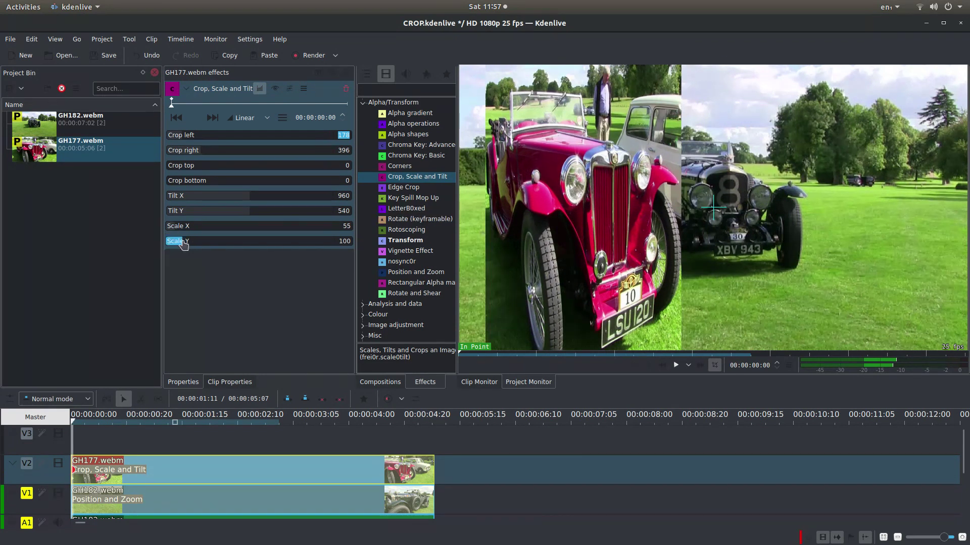
click(338, 241)
text(55)
key(Return)
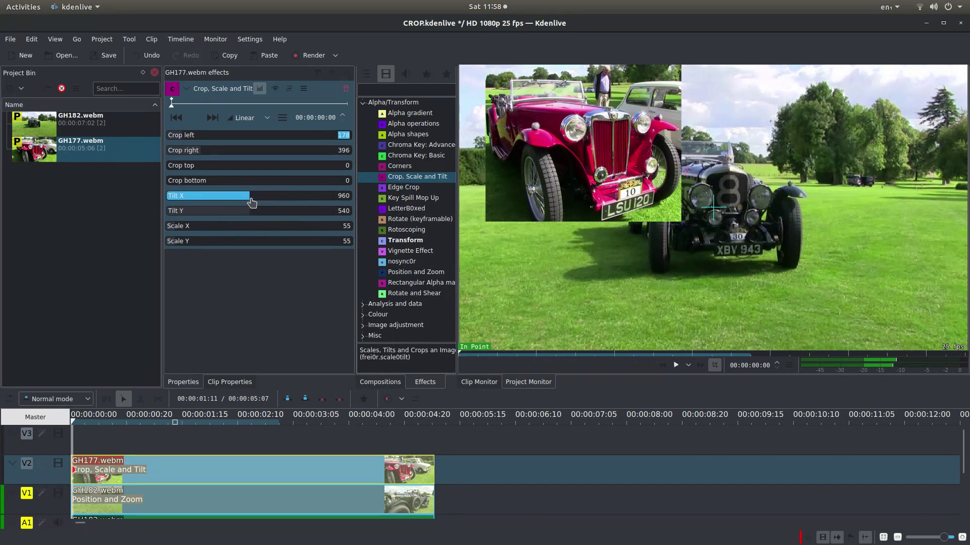
- Set Tilt X to 1492 and Tilt Y to 769, placing the inset bottom-right
drag(251, 202, 297, 201)
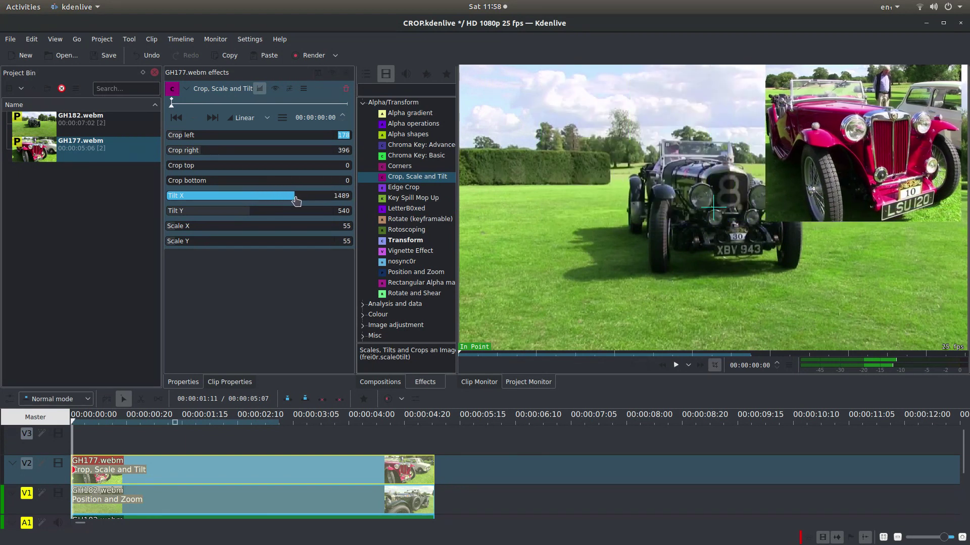
double_click(338, 195)
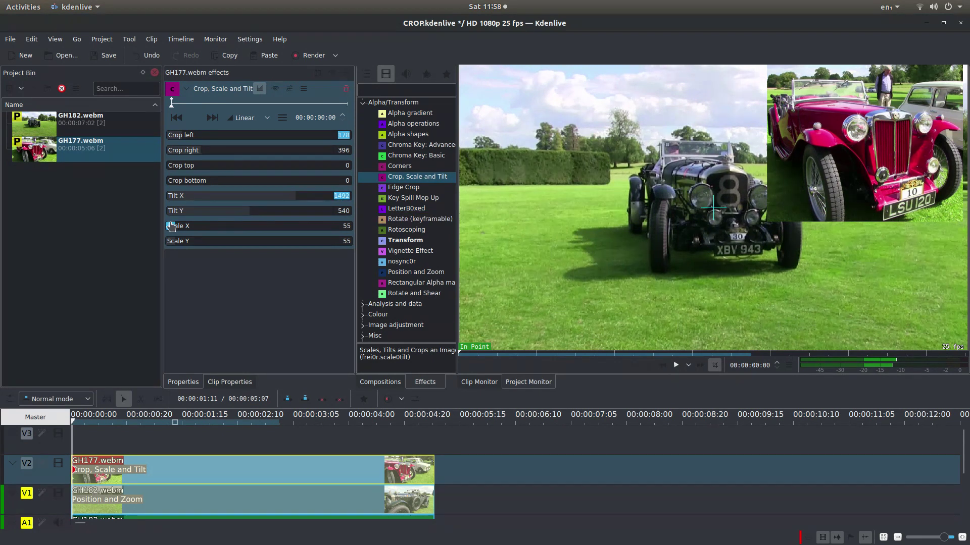
drag(250, 214, 285, 213)
click(339, 211)
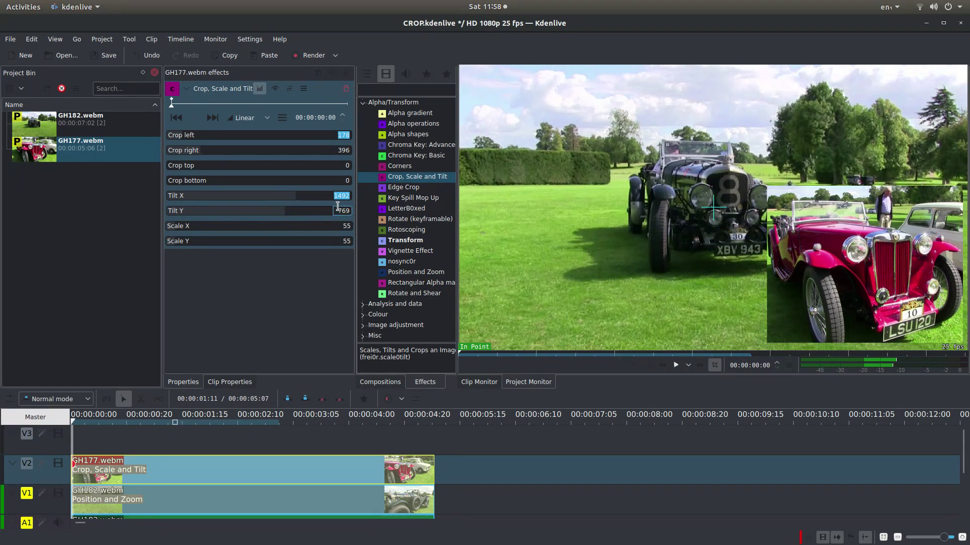
scroll(339, 209, up, 5)
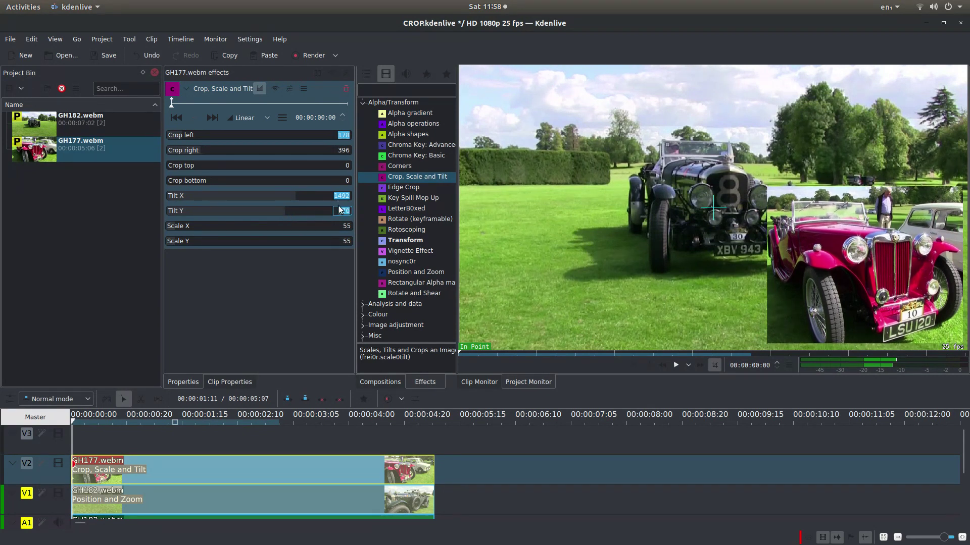